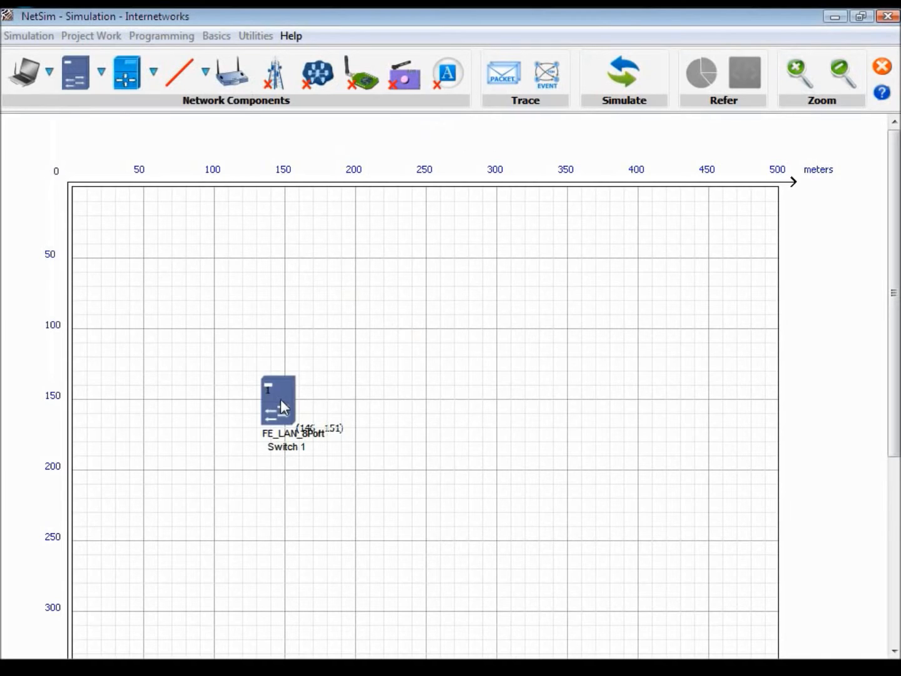
# - Place five wired nodes in an arc around the left side of the 8-port LAN switch
pyautogui.click(49, 73)
pyautogui.click(28, 128)
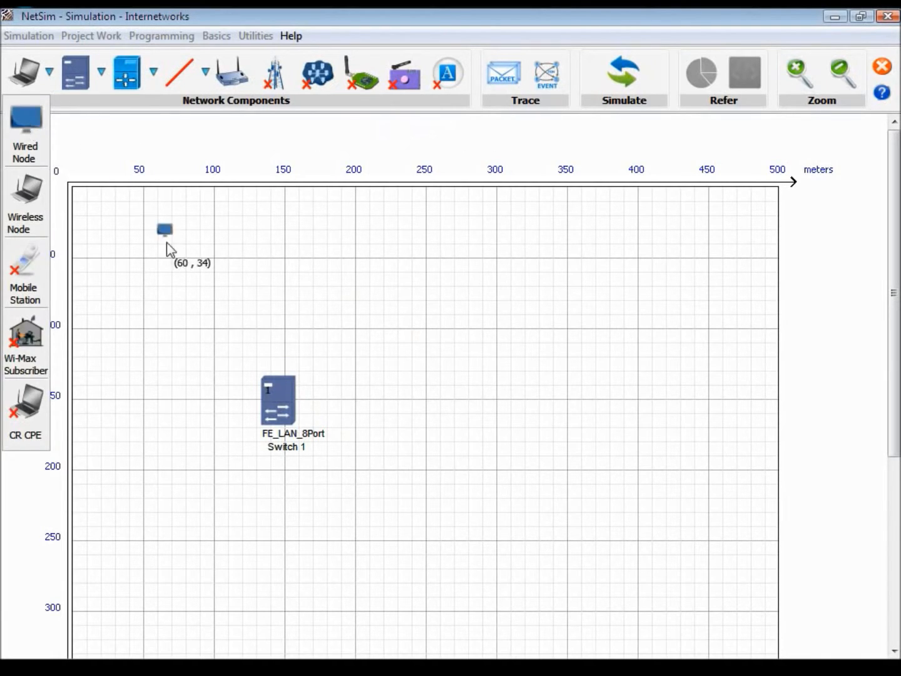
pyautogui.click(244, 247)
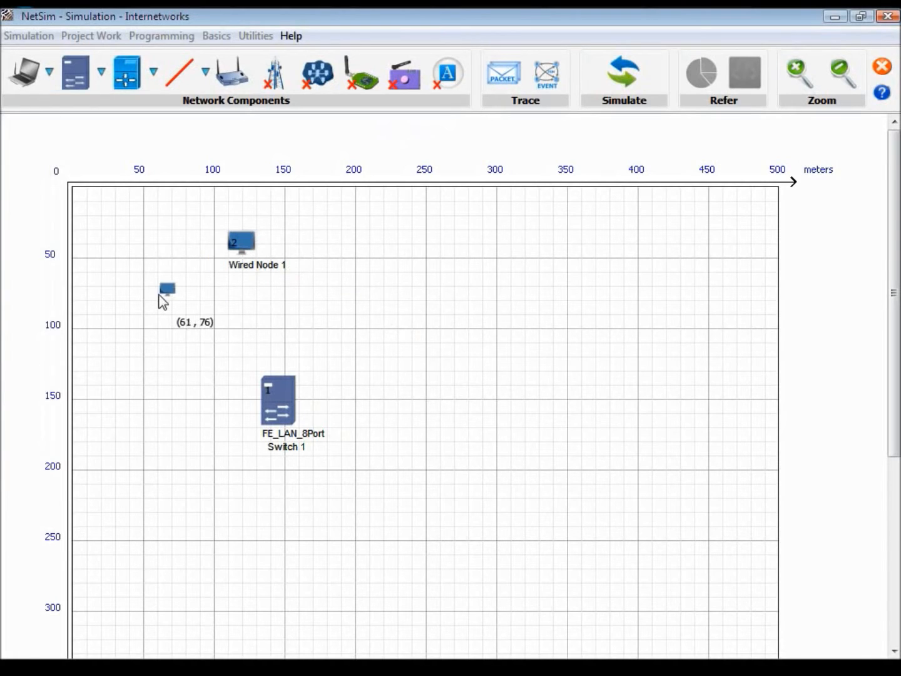
pyautogui.click(157, 296)
pyautogui.click(135, 410)
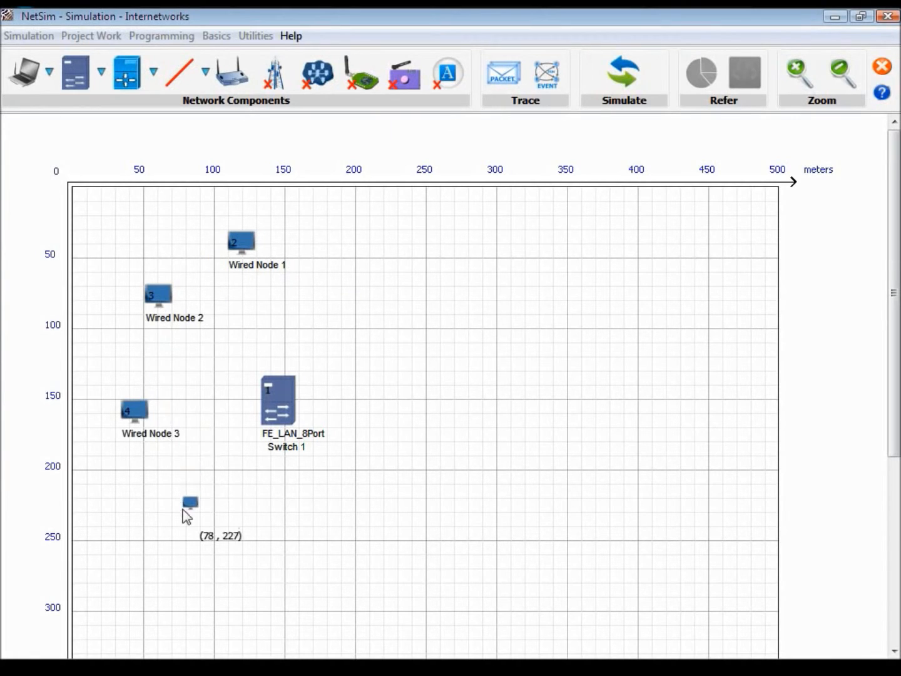
pyautogui.click(178, 512)
pyautogui.click(273, 536)
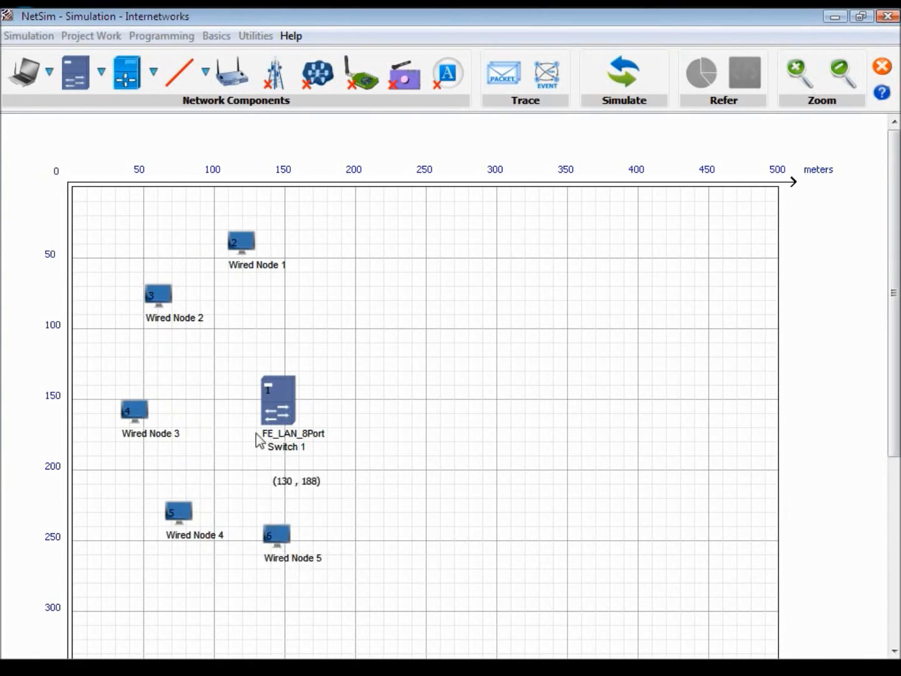
# - Connect Wired Nodes 1 to 5 to the LAN switch with wired links
pyautogui.click(183, 82)
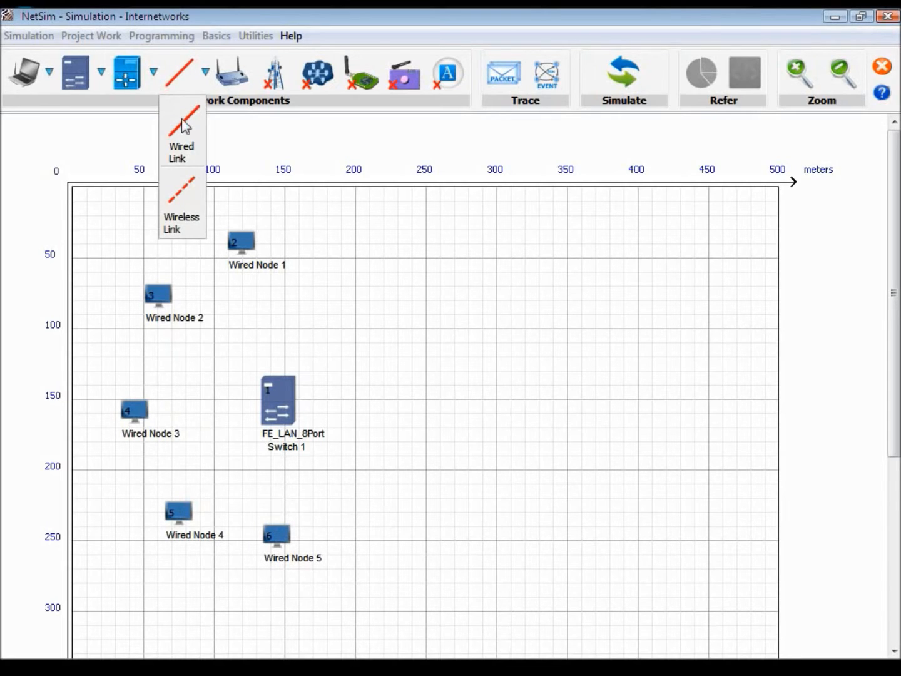
pyautogui.moveTo(247, 254); pyautogui.dragTo(158, 294)
pyautogui.moveTo(149, 416); pyautogui.dragTo(175, 515)
pyautogui.moveTo(271, 528)
pyautogui.mouseDown()
pyautogui.moveTo(278, 411)
pyautogui.moveTo(277, 532)
pyautogui.mouseUp()
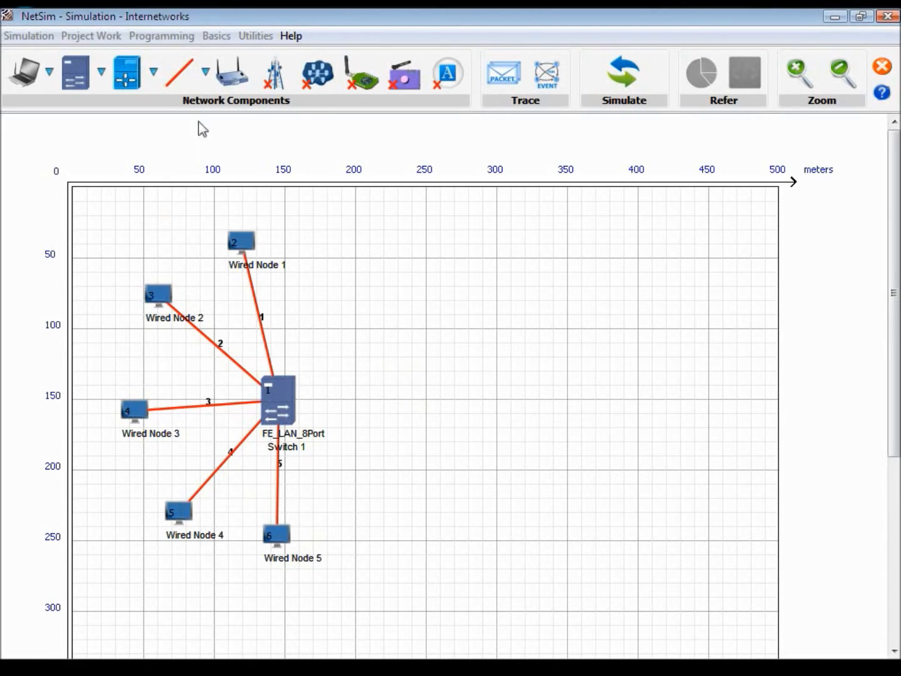
# - Place an 8 Port Router about 150 m to the right of the switch and connect the two with a wired link
pyautogui.click(143, 91)
pyautogui.click(130, 121)
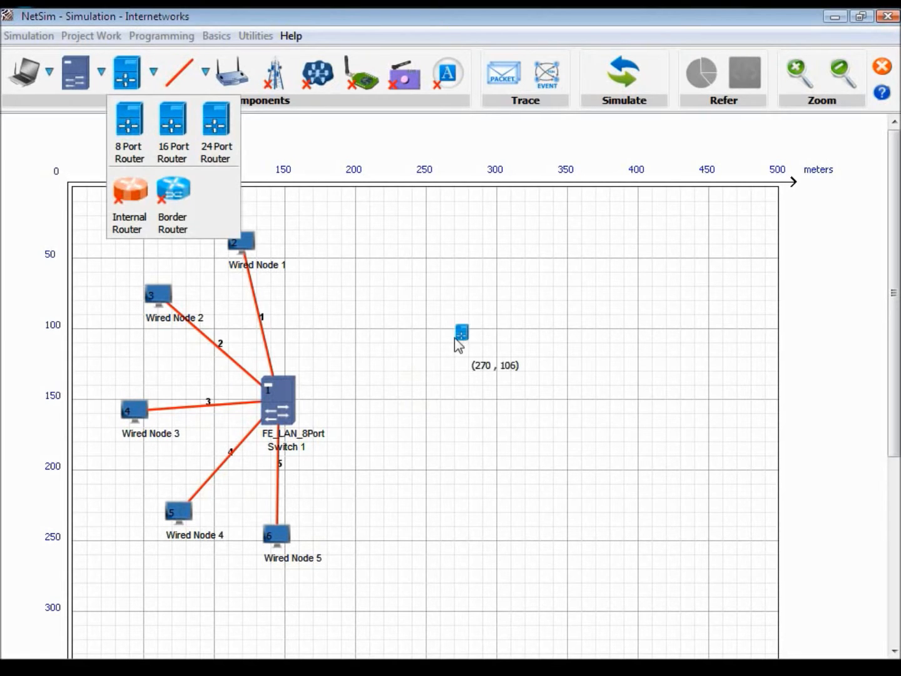
pyautogui.click(493, 391)
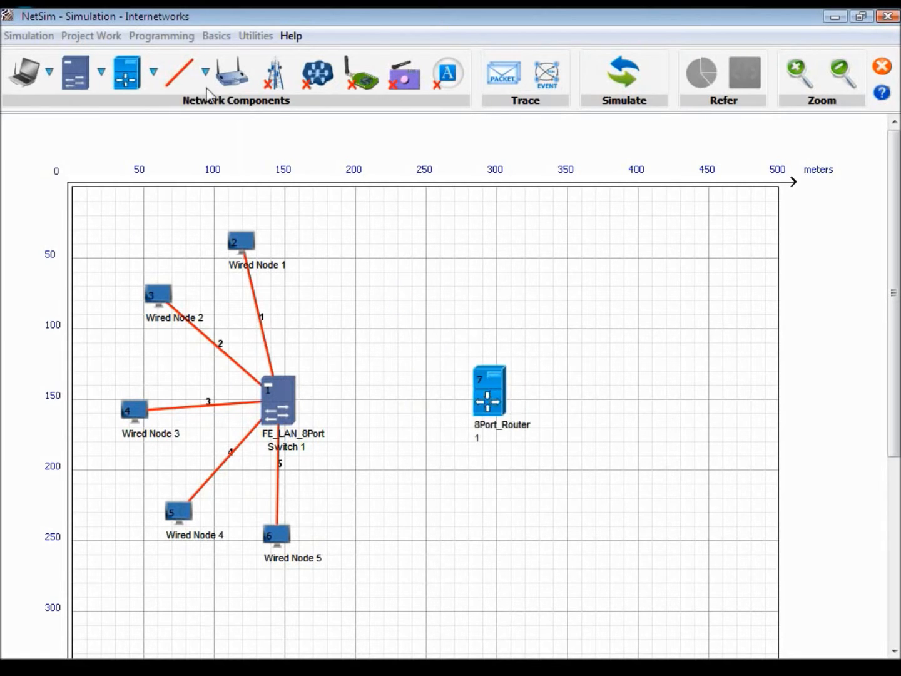
pyautogui.click(204, 73)
pyautogui.click(182, 120)
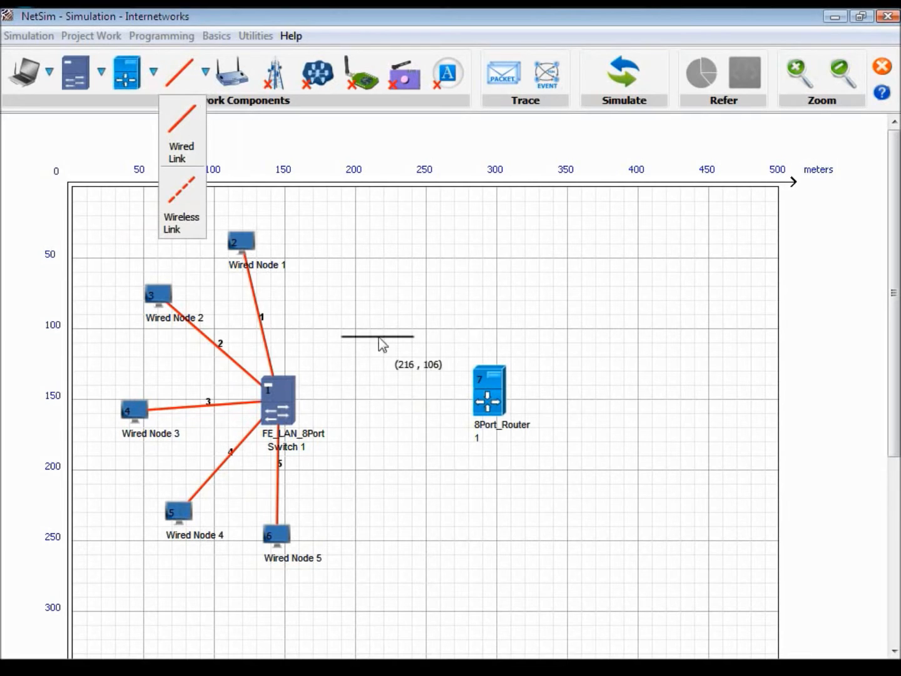
pyautogui.click(487, 396)
pyautogui.click(282, 398)
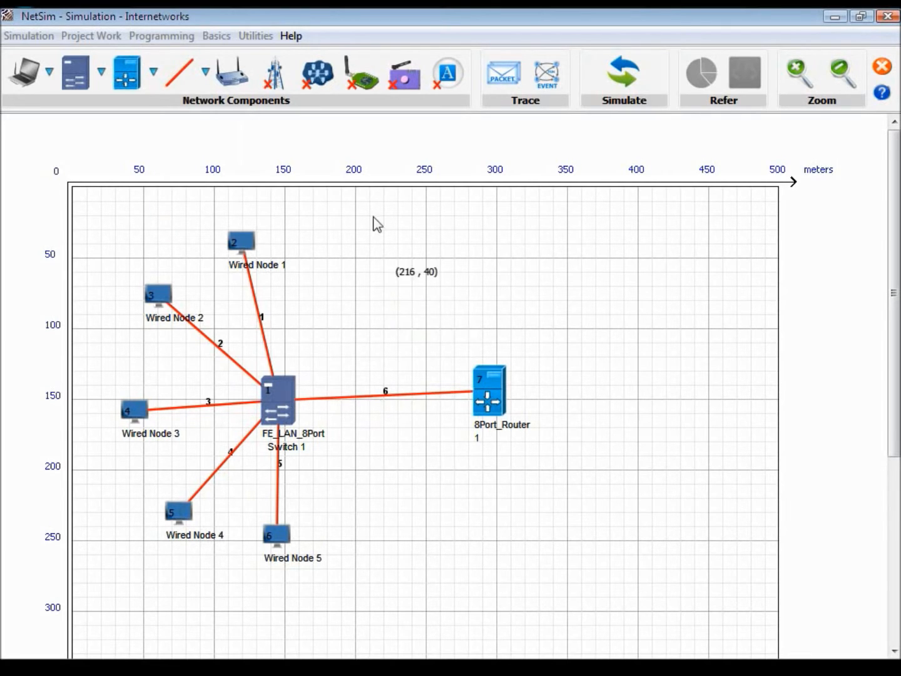
# - Add an access point about 90 m beyond the router and place five wireless nodes around it
pyautogui.click(244, 87)
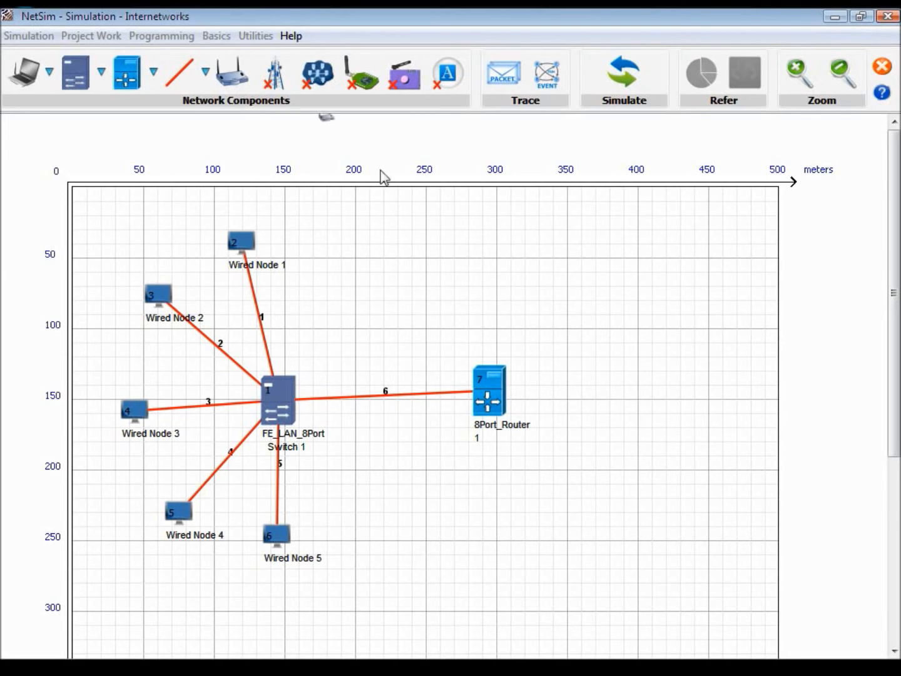
pyautogui.click(622, 391)
pyautogui.click(30, 86)
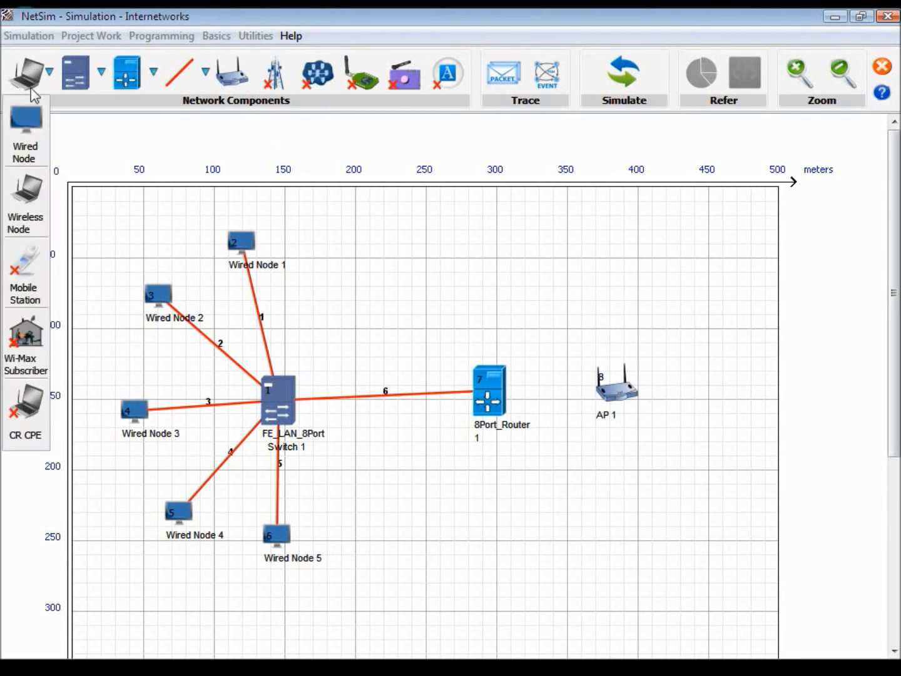
pyautogui.click(32, 206)
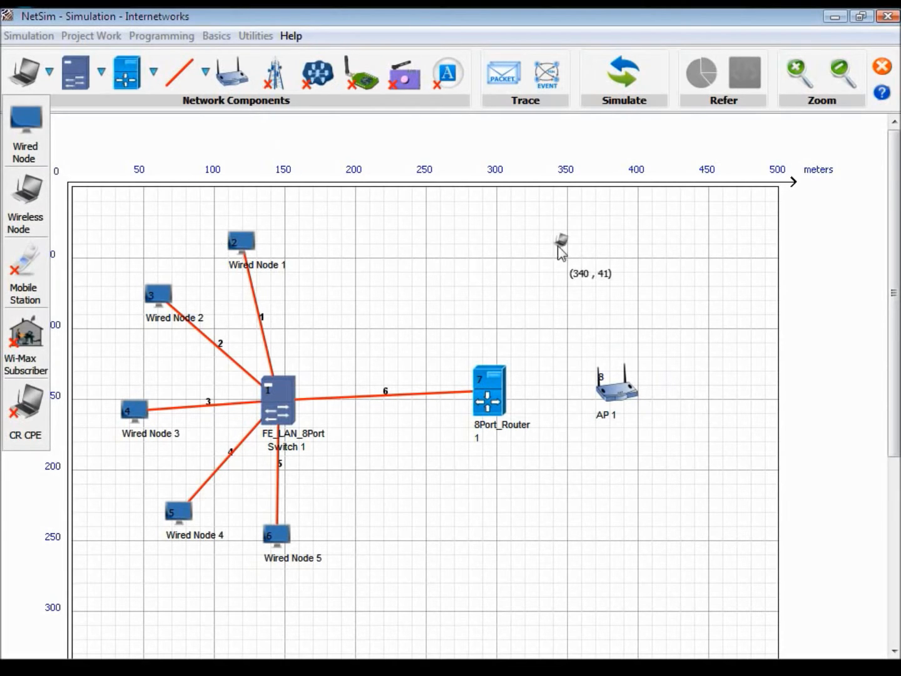
pyautogui.click(583, 258)
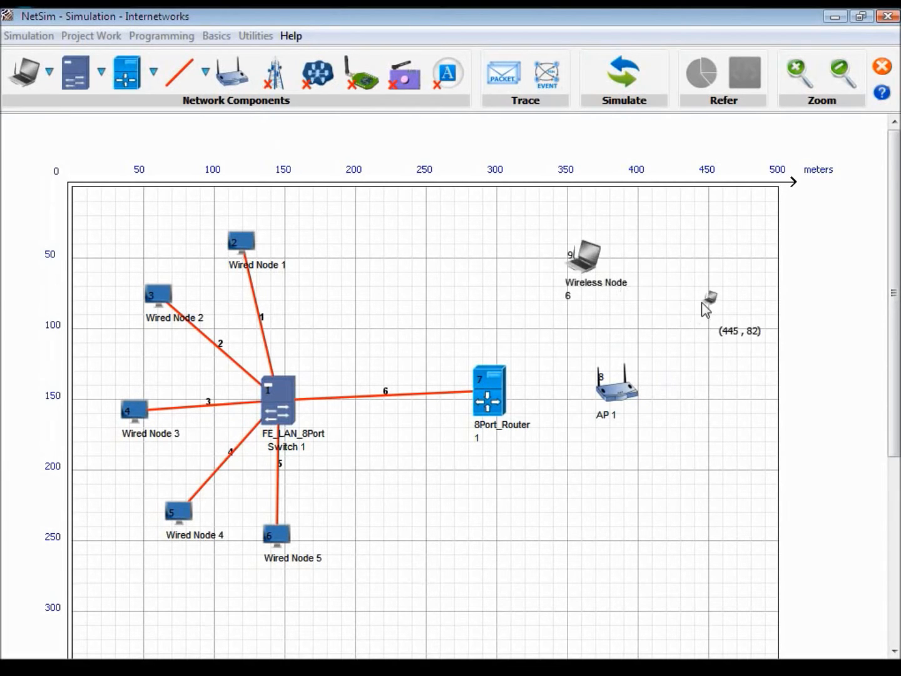
pyautogui.click(701, 302)
pyautogui.click(735, 396)
pyautogui.click(711, 489)
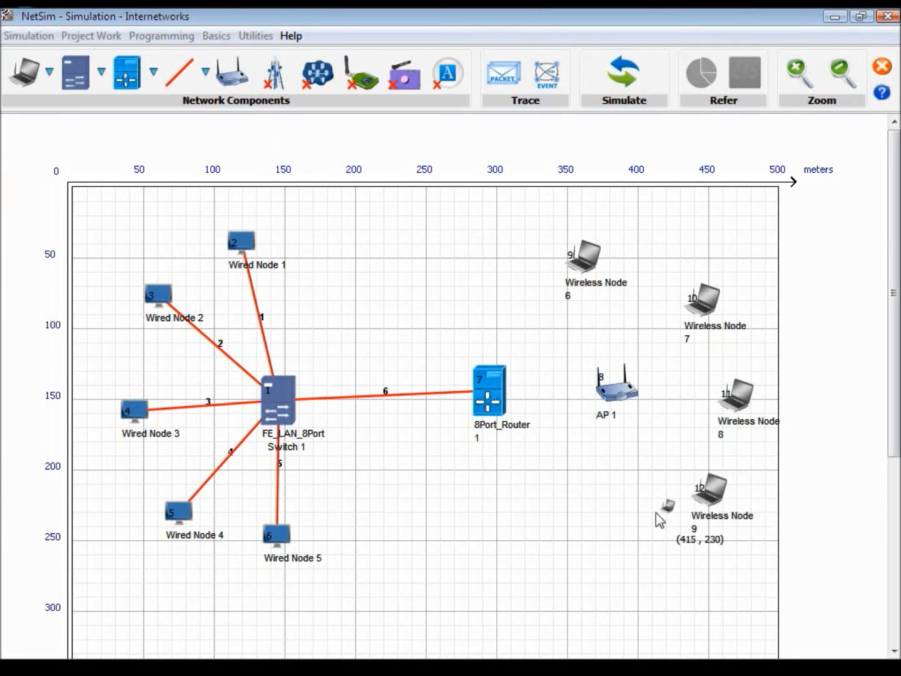
pyautogui.click(612, 521)
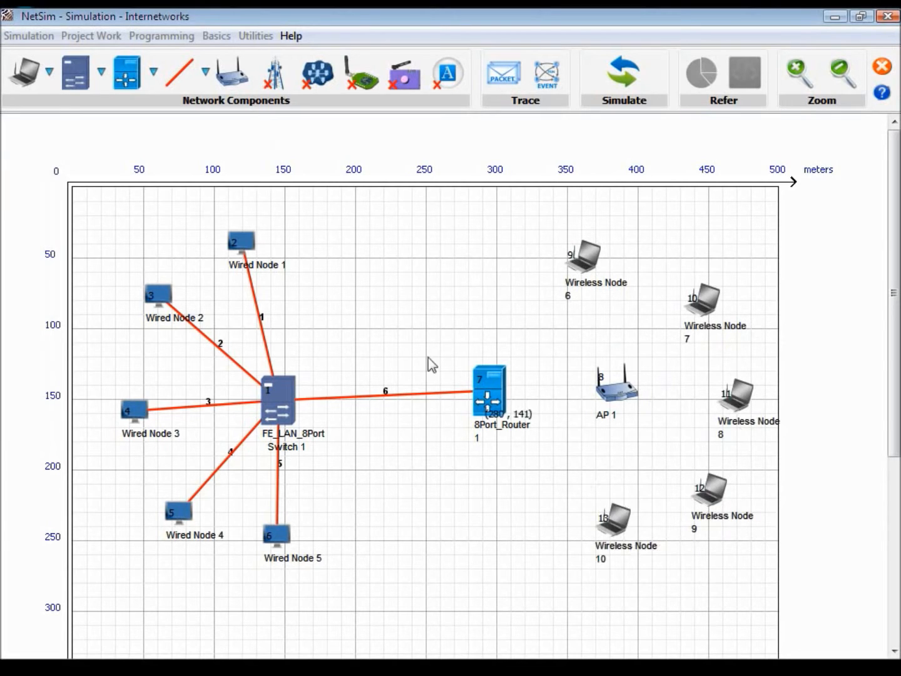
# - Connect all five wireless nodes to the access point with wireless links
pyautogui.click(185, 79)
pyautogui.click(179, 200)
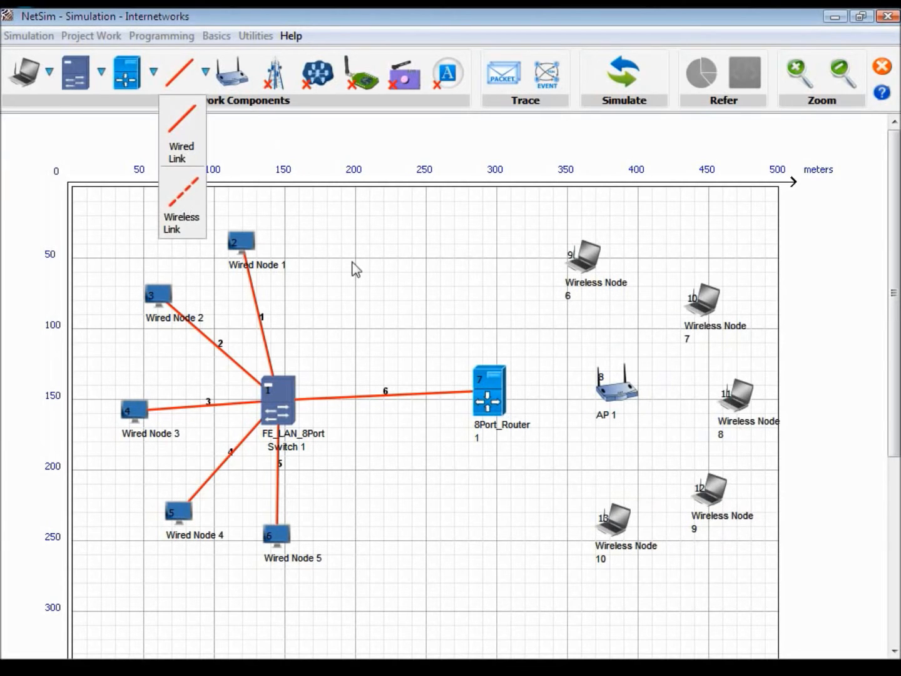
pyautogui.click(583, 259)
pyautogui.click(616, 392)
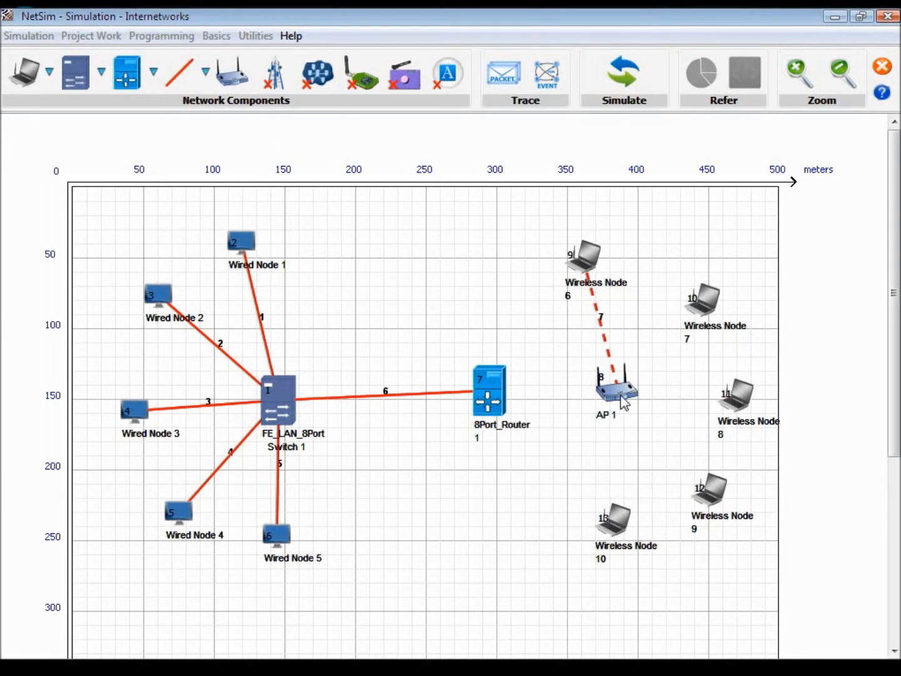
pyautogui.click(692, 312)
pyautogui.click(631, 392)
pyautogui.click(708, 490)
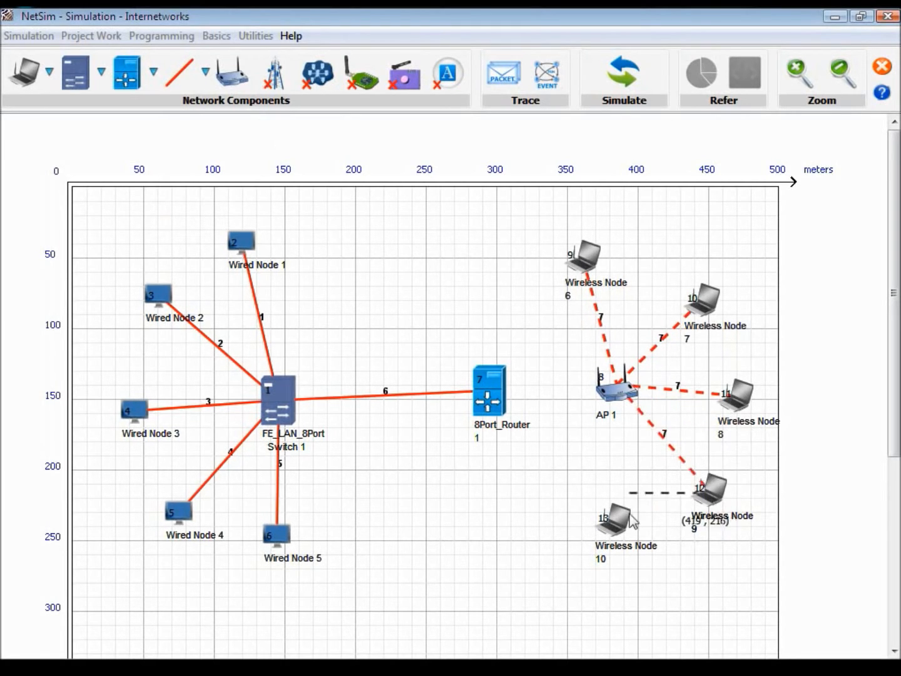
pyautogui.click(622, 529)
pyautogui.click(622, 404)
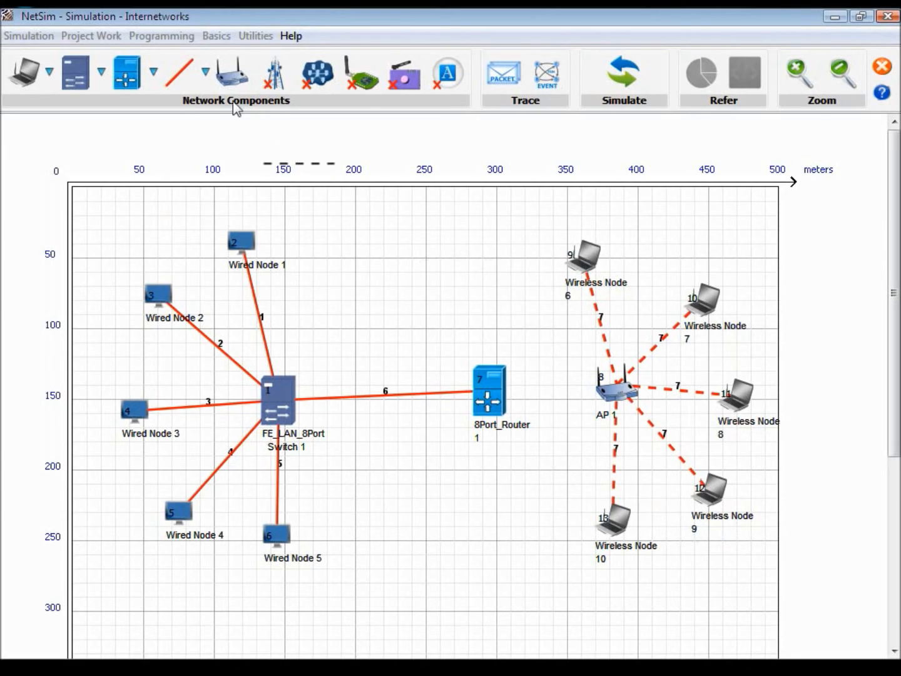
# - Connect the access point to the 8-port router with a wired link
pyautogui.click(205, 73)
pyautogui.click(184, 117)
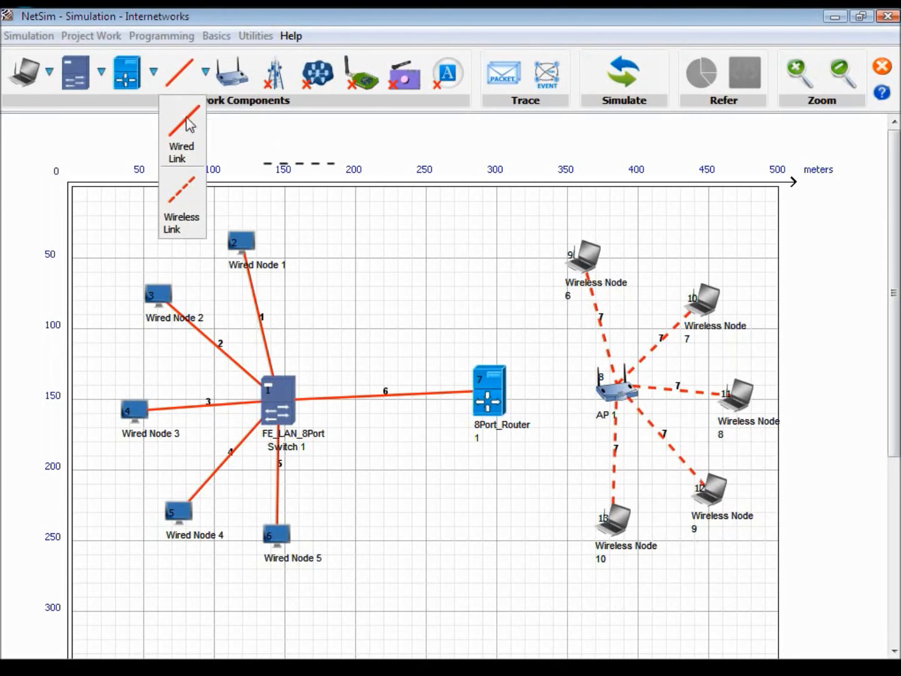
pyautogui.click(624, 400)
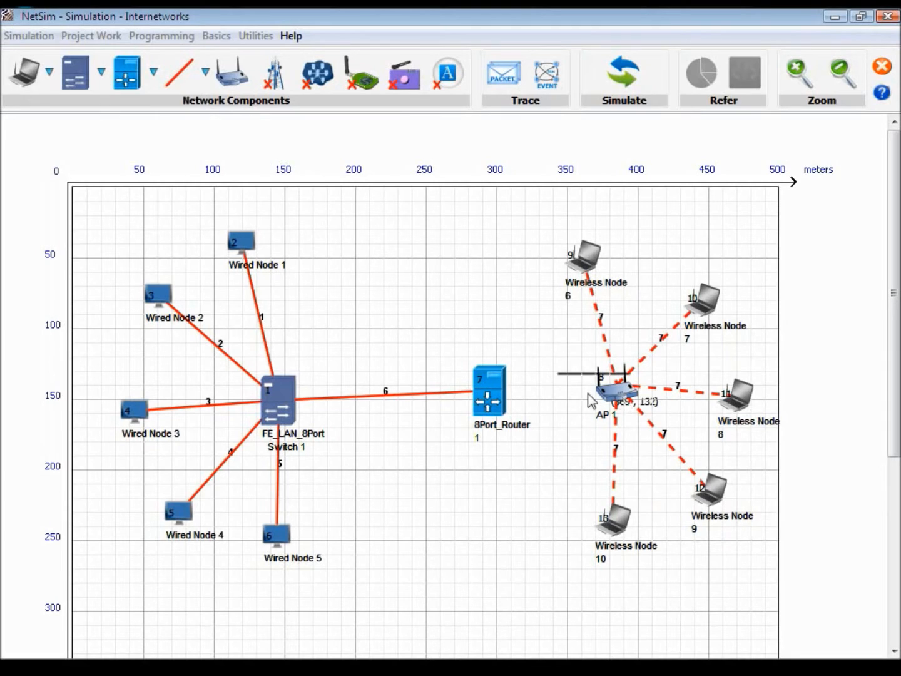
pyautogui.click(489, 390)
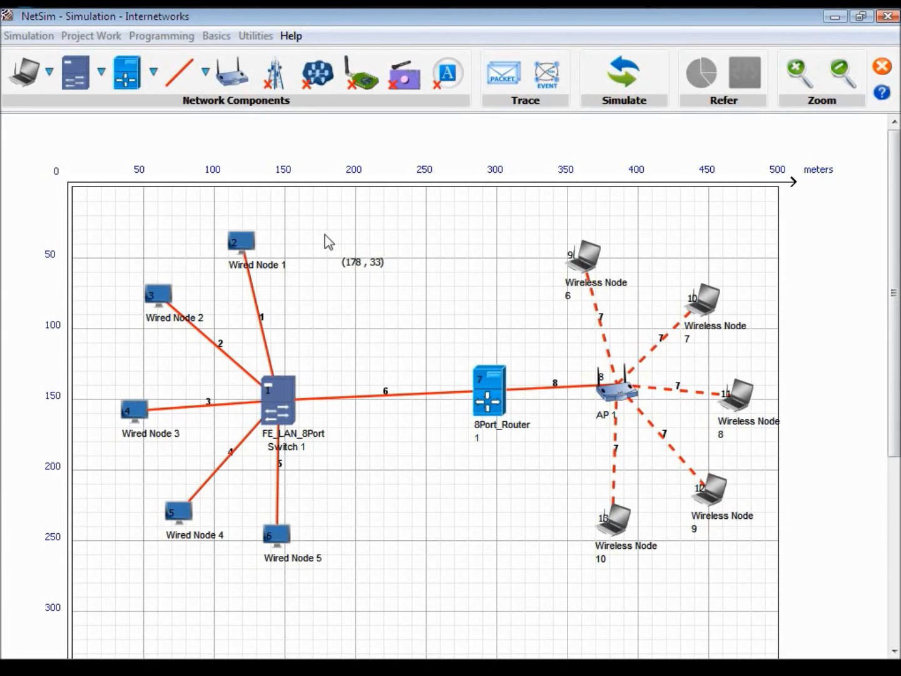
# - In Wired Node 1's properties, set Application 1 to Point to Point transmission with FTP traffic
pyautogui.rightClick(251, 243)
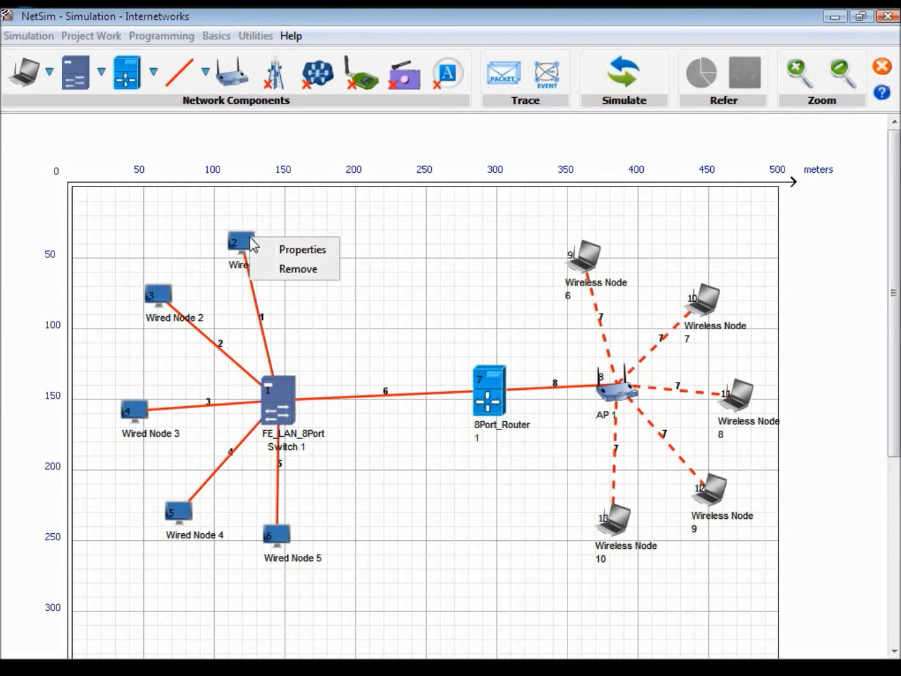
pyautogui.click(296, 251)
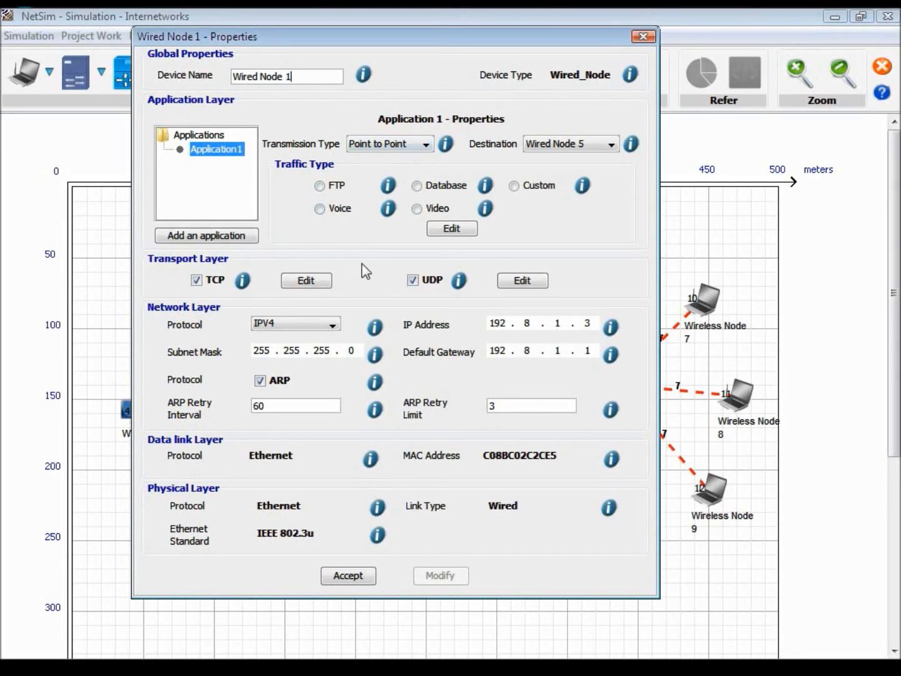
pyautogui.click(413, 145)
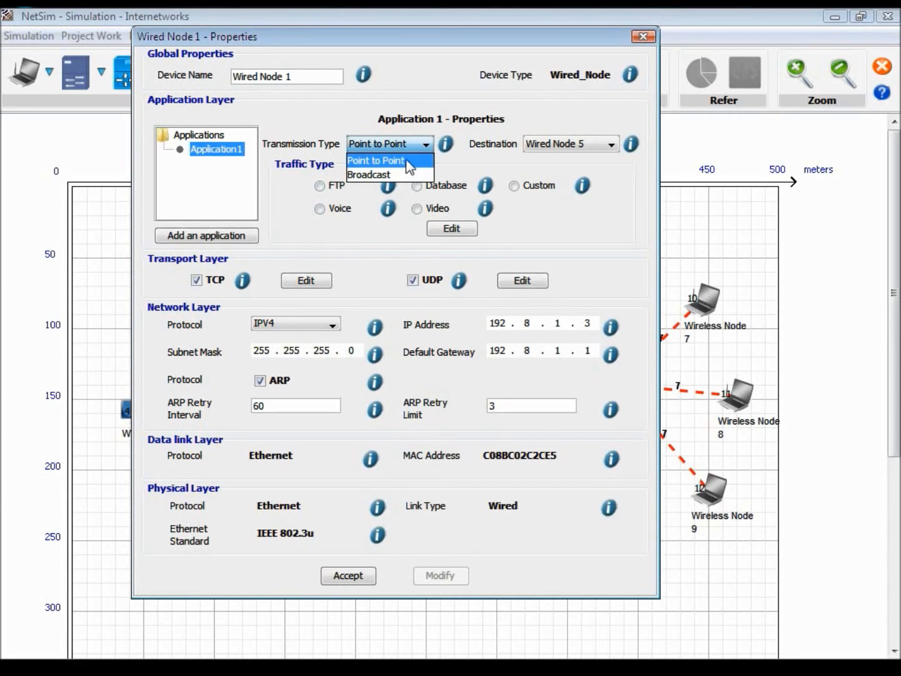
pyautogui.click(405, 160)
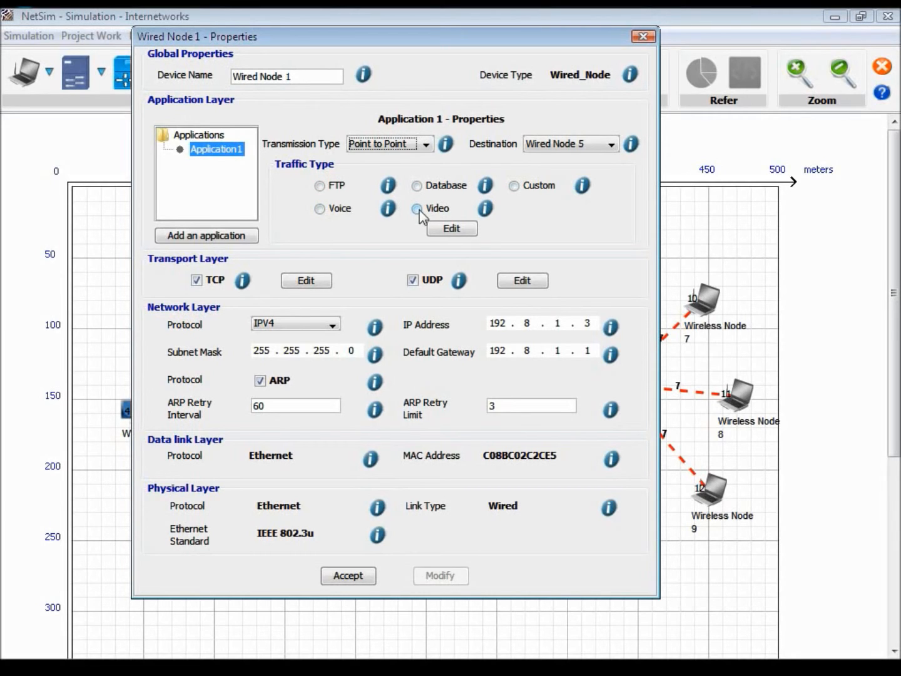
pyautogui.click(337, 186)
pyautogui.click(337, 186)
# - Configure the FTP application with Constant distribution for both file size and file inter-arrival time, and accept it
pyautogui.click(445, 228)
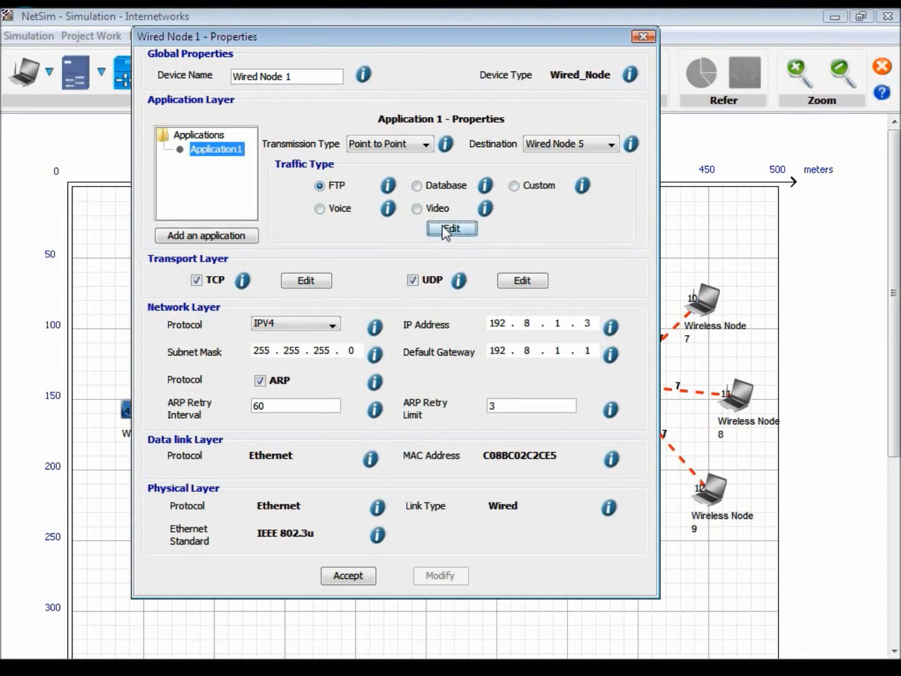
pyautogui.click(477, 208)
pyautogui.click(473, 226)
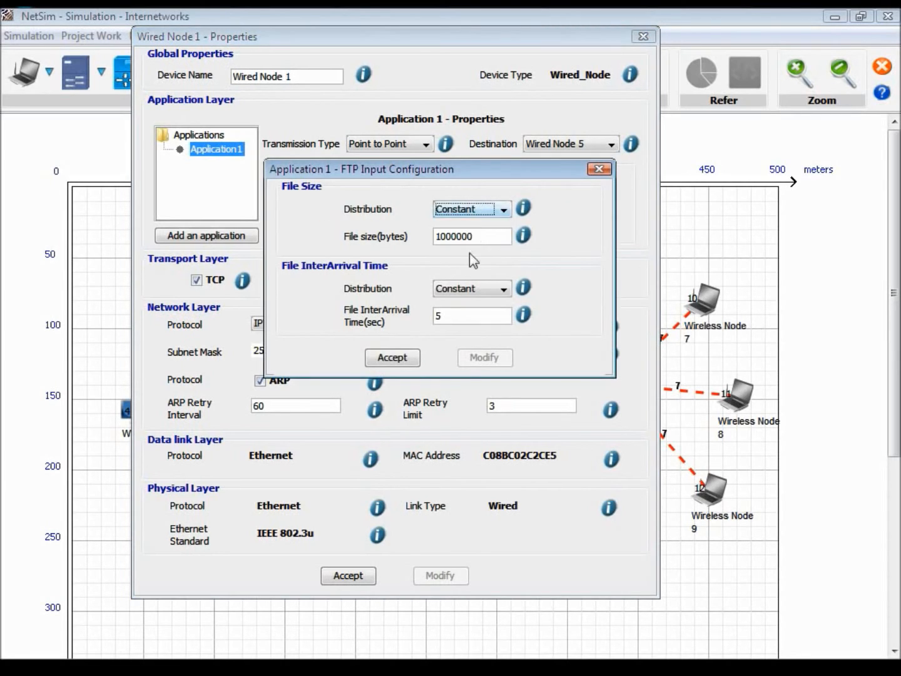
pyautogui.click(476, 288)
pyautogui.click(467, 304)
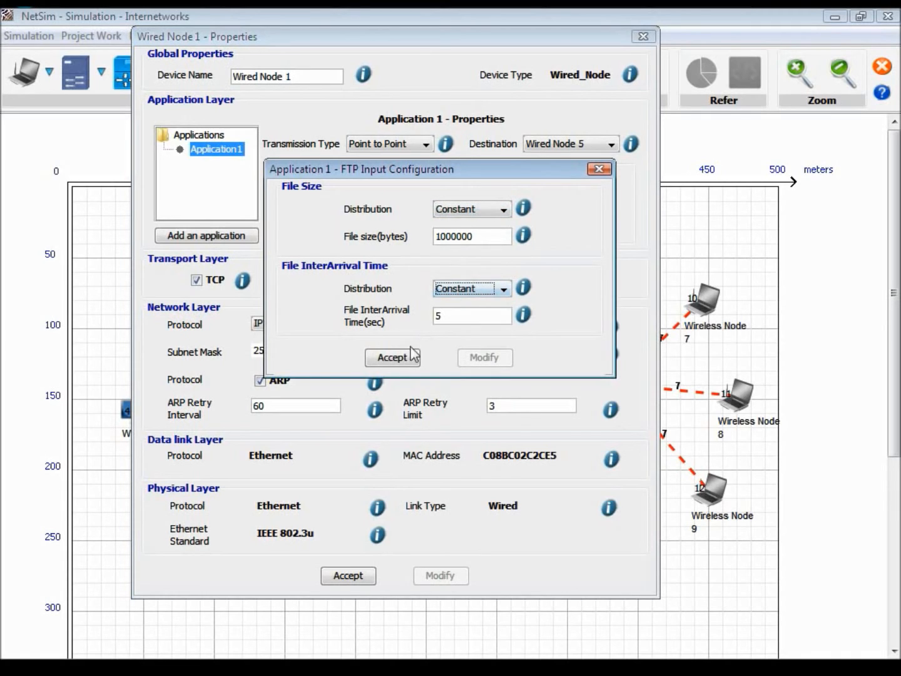
pyautogui.click(401, 356)
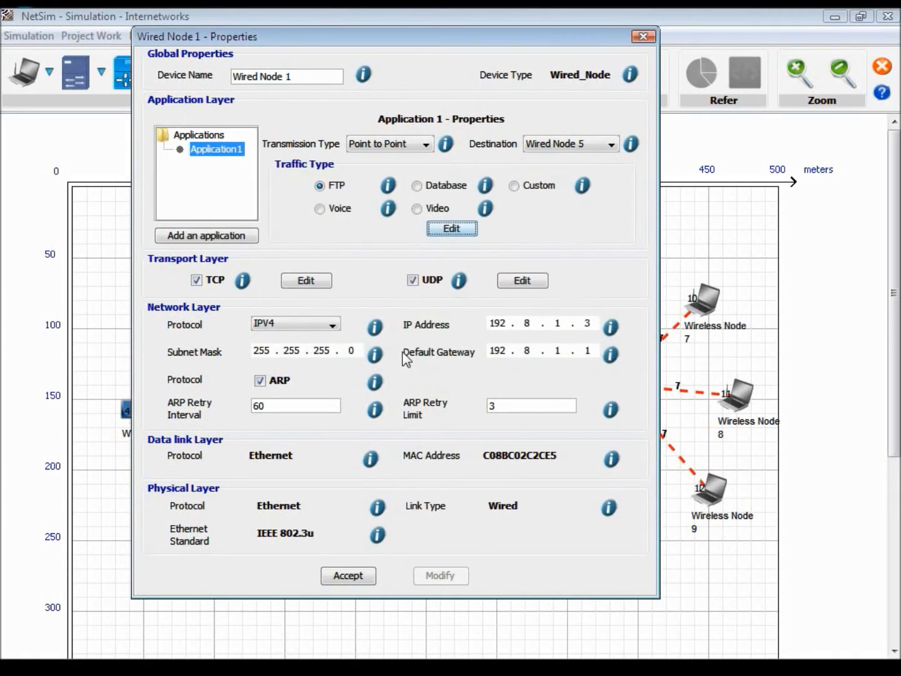
# - Go through Wired Node 1's TCP and UDP options, subnet mask, IP address and default gateway, and accept the node's properties
pyautogui.click(200, 281)
pyautogui.click(414, 280)
pyautogui.click(414, 281)
pyautogui.click(325, 348)
pyautogui.click(526, 323)
pyautogui.write('8')
pyautogui.click(526, 351)
pyautogui.click(362, 578)
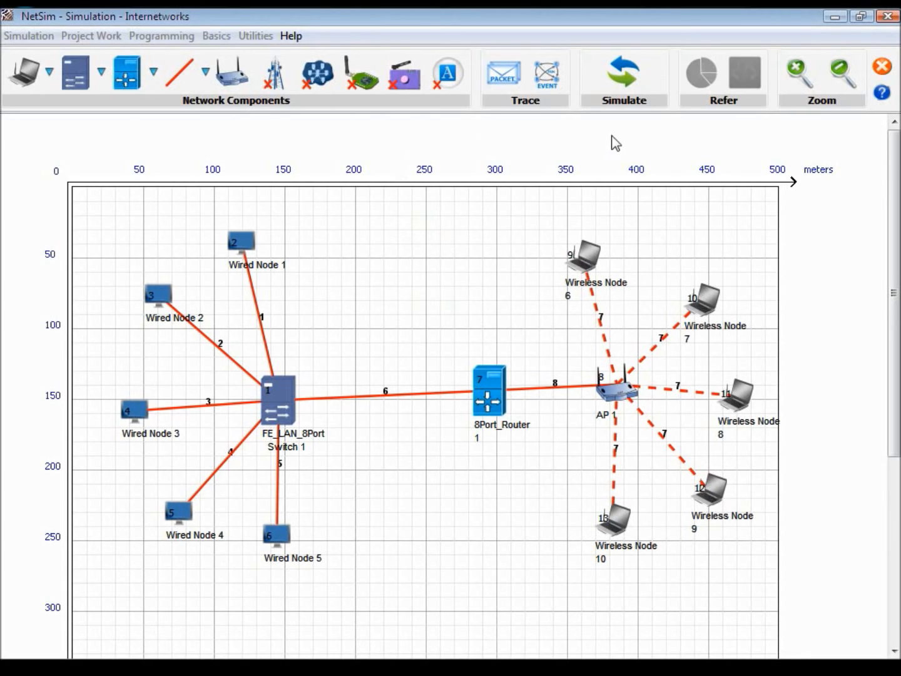
# - Run the simulation for 80 seconds with experiment name Internetwork and comment LAN - WAN - WLAN
pyautogui.click(624, 81)
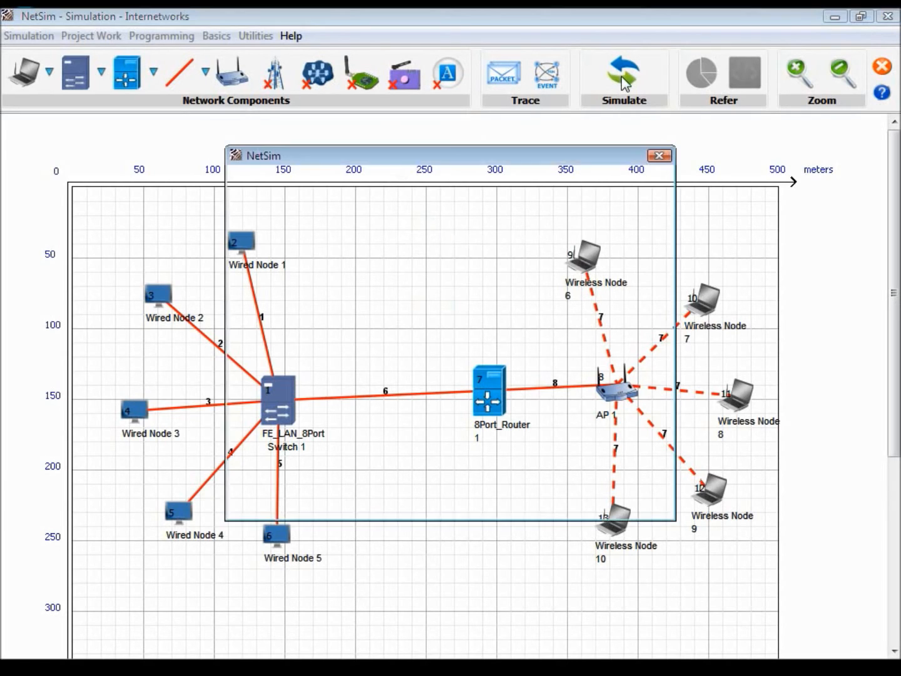
pyautogui.click(474, 206)
pyautogui.moveTo(474, 224); pyautogui.dragTo(477, 255)
pyautogui.click(448, 295)
pyautogui.click(459, 269)
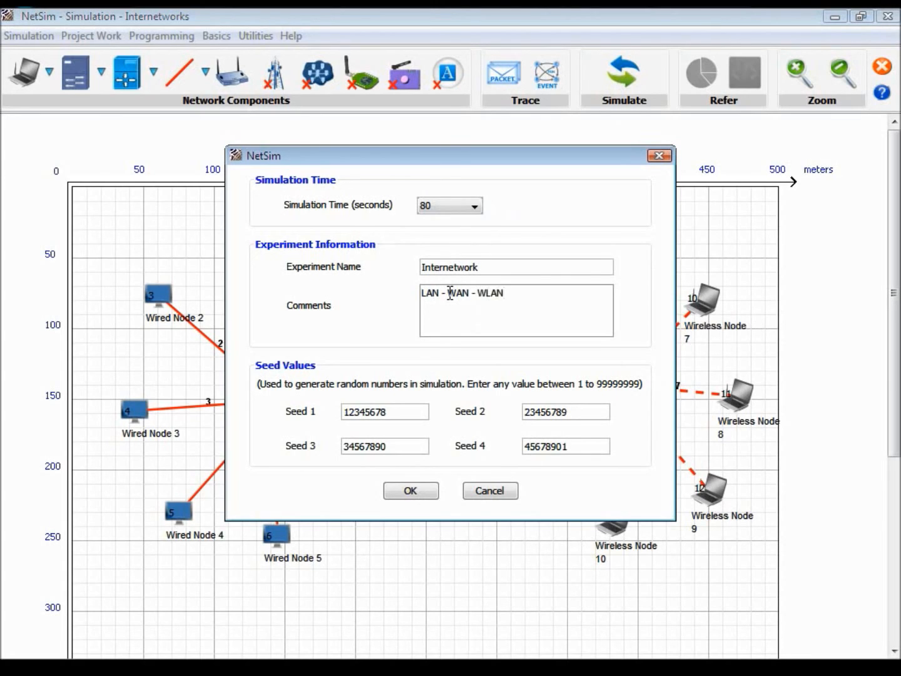
pyautogui.click(418, 410)
pyautogui.click(429, 492)
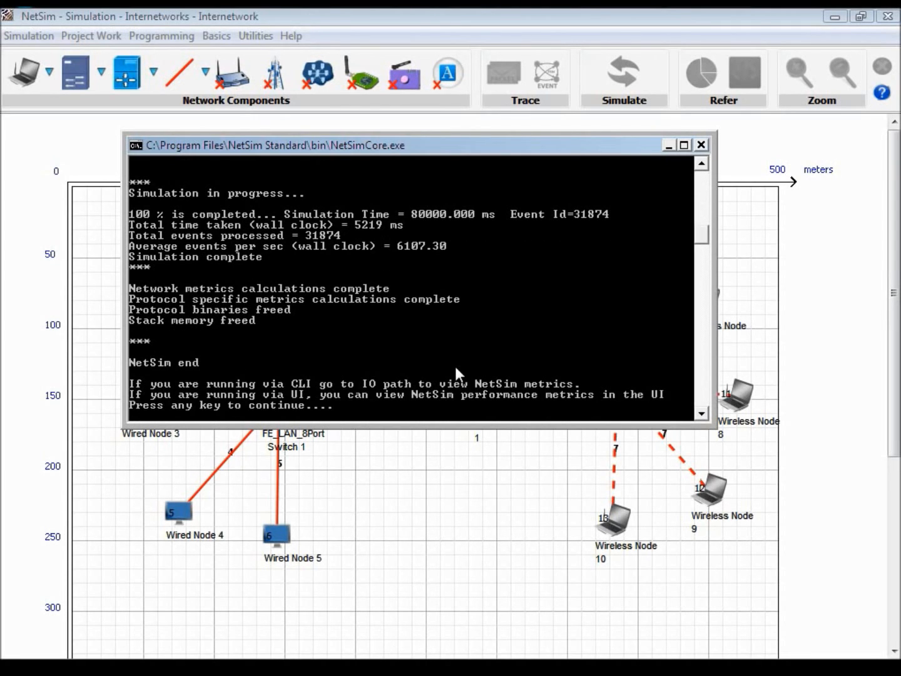
# - Close the finished simulation console and review the application, link, queue, TCP connection, AP Id 8 associated device and ARP metrics
pyautogui.press('Return')
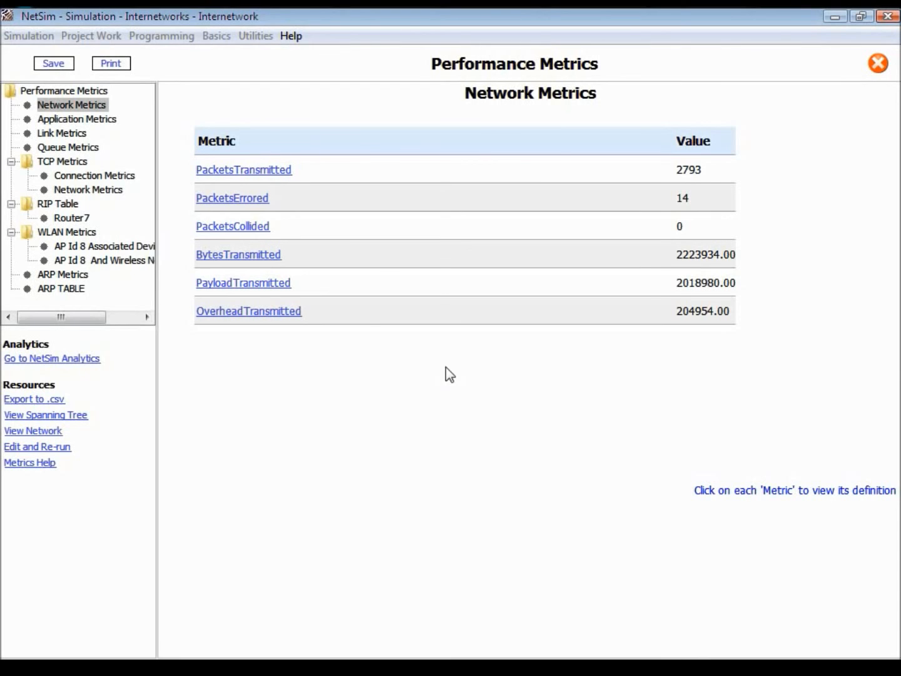
pyautogui.click(102, 120)
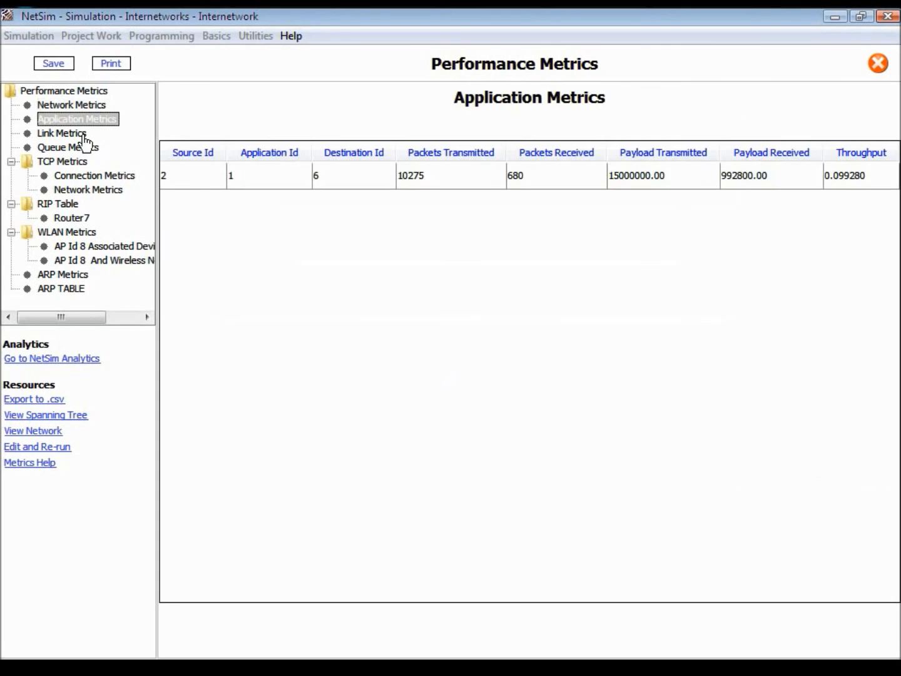
pyautogui.click(78, 135)
pyautogui.click(87, 150)
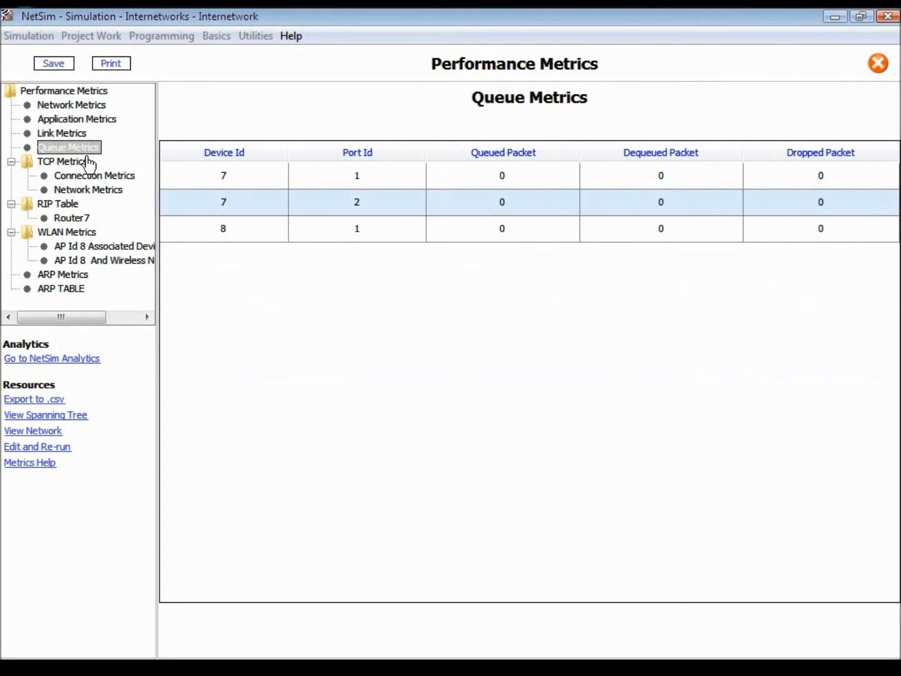
pyautogui.click(94, 177)
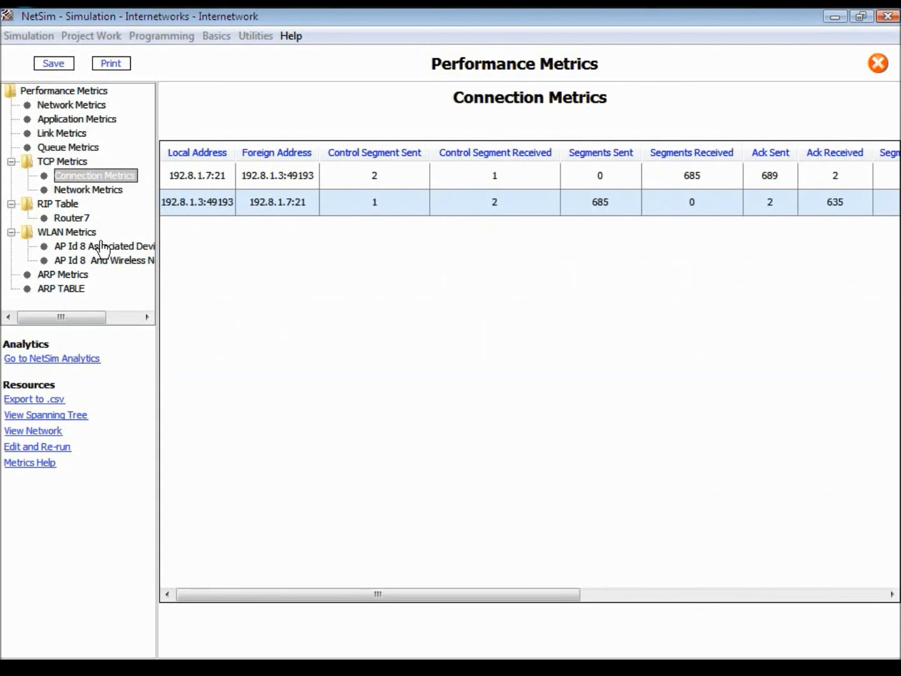
pyautogui.click(97, 247)
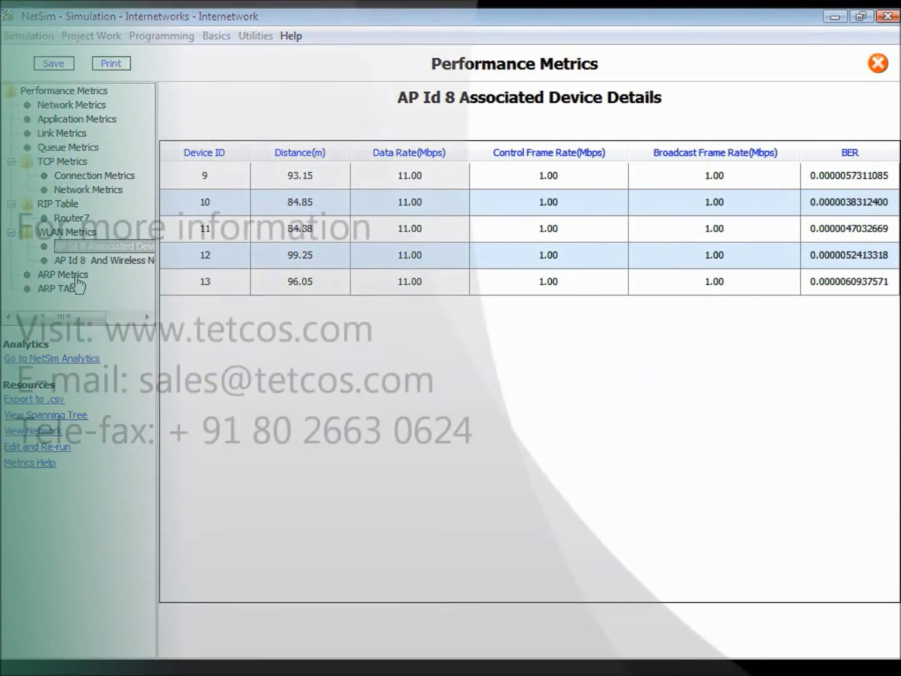
pyautogui.click(74, 276)
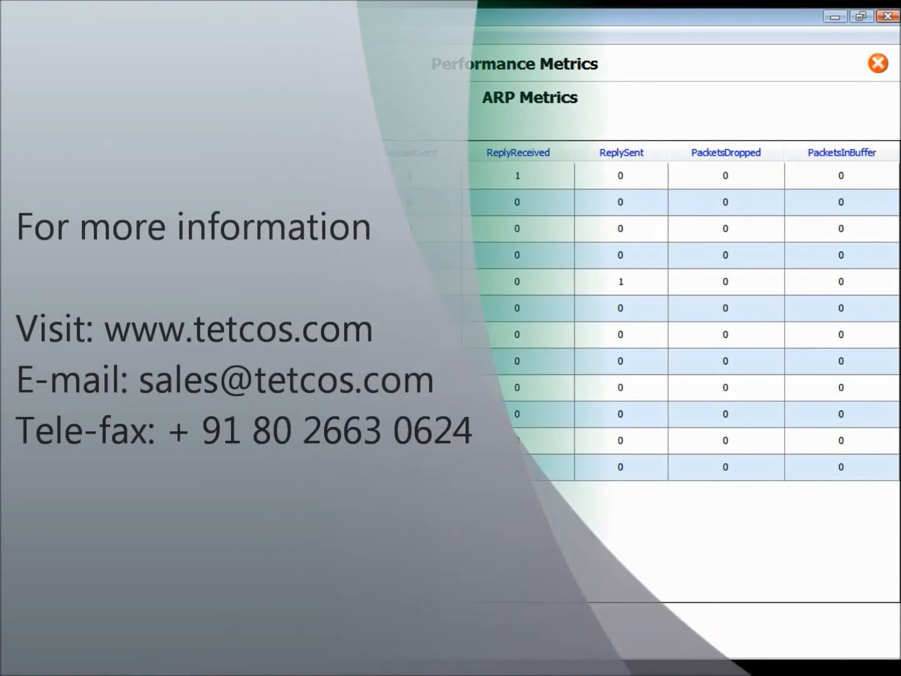